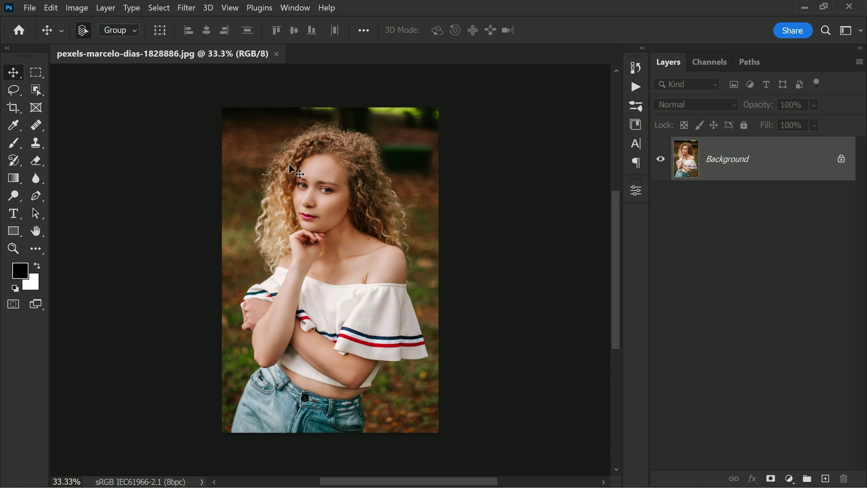
Step: Select the woman with the Object Selection Tool's Select Subject
scroll(329, 164, "up", 3)
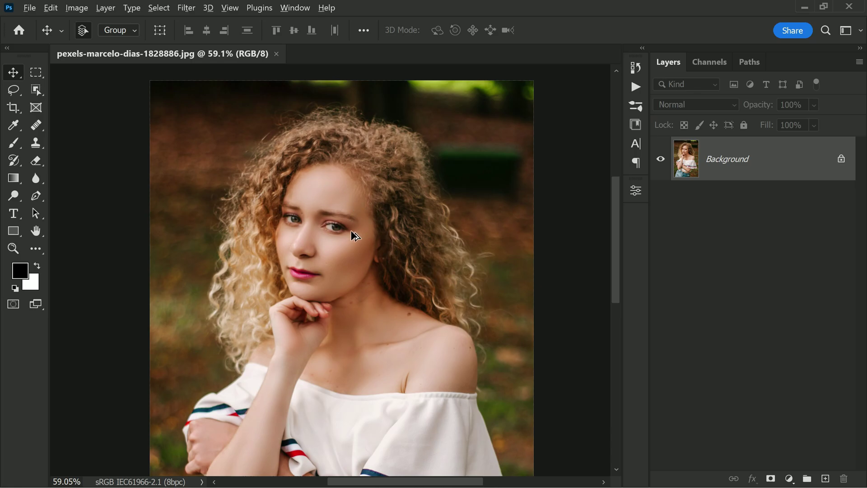
scroll(356, 236, "down", 2)
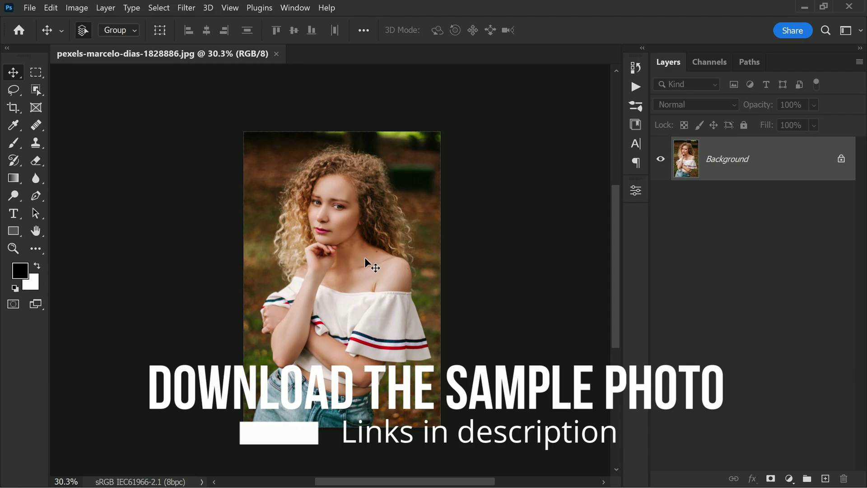
scroll(365, 256, "down", 1)
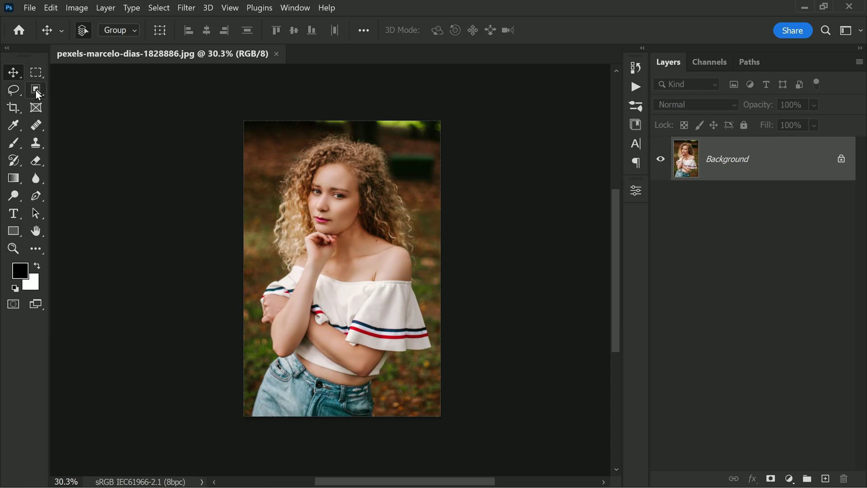
left_click(37, 90)
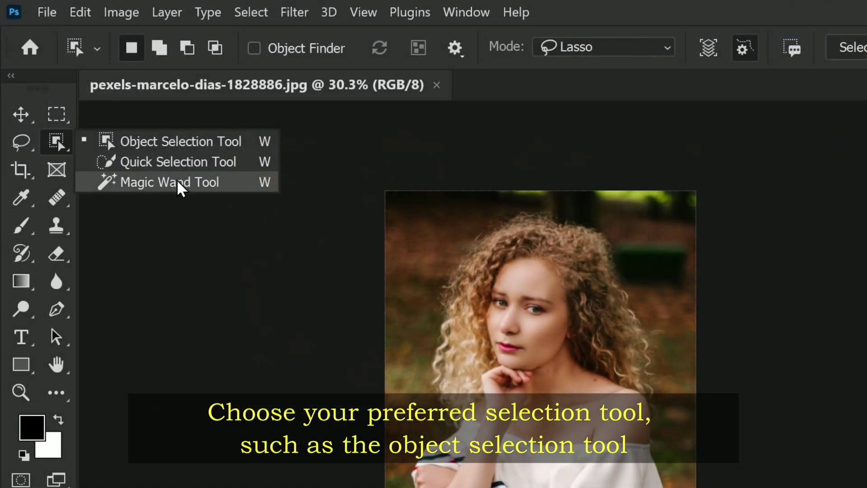
left_click(177, 143)
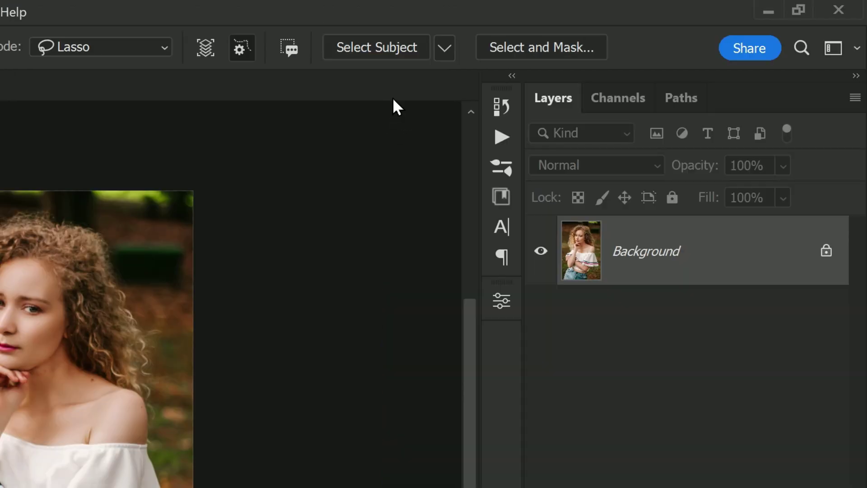
left_click(414, 49)
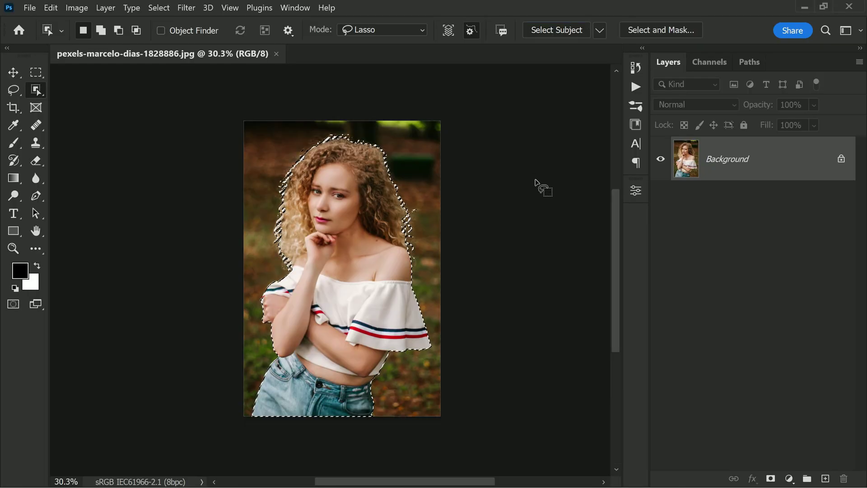
Step: Zoom in to inspect the selection outline around her hair, top and jeans
scroll(368, 413, "up", 5)
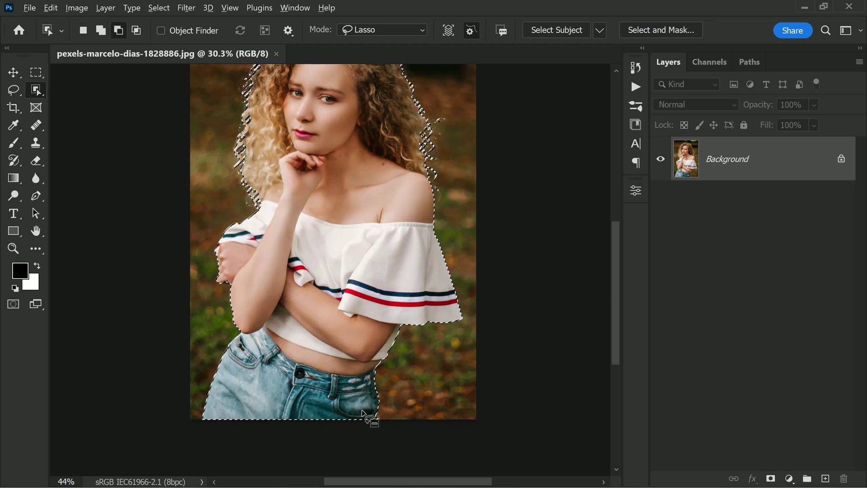
scroll(275, 205, "up", 5)
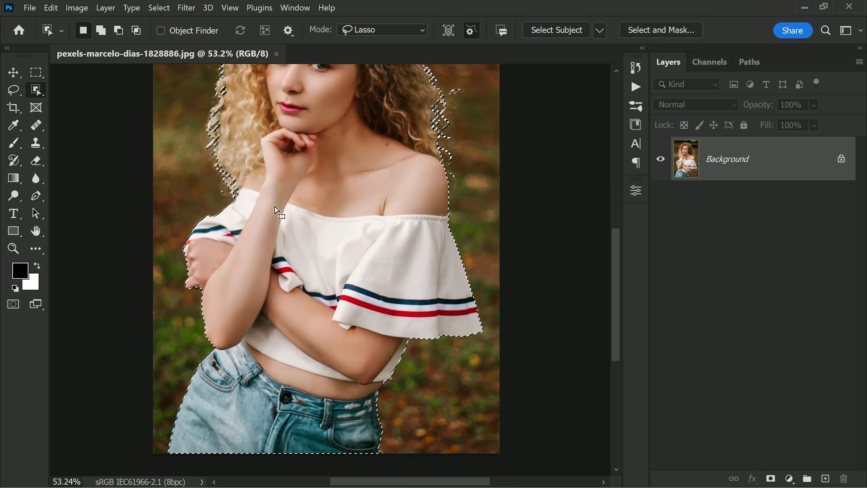
scroll(289, 172, "up", 3)
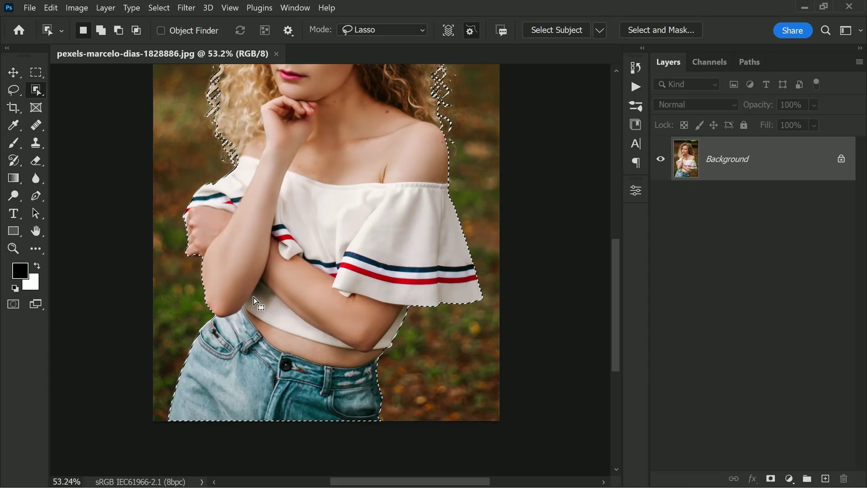
scroll(271, 212, "up", 2)
scroll(284, 209, "up", 4)
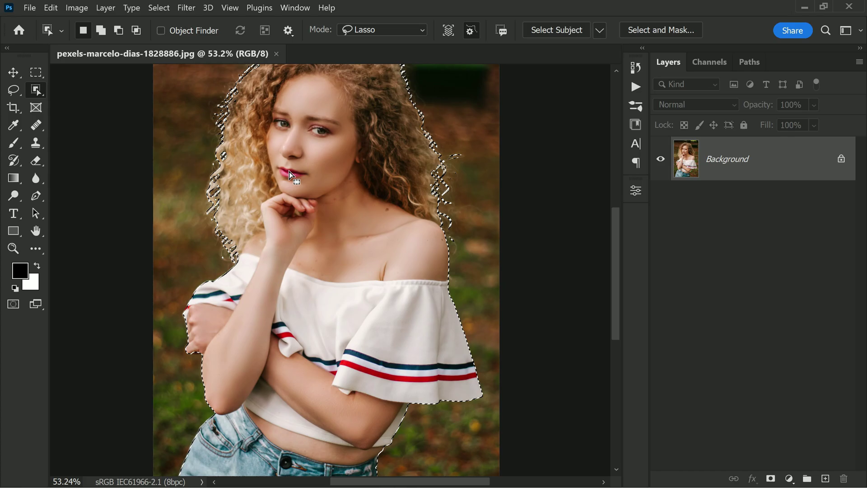
scroll(285, 136, "up", 1)
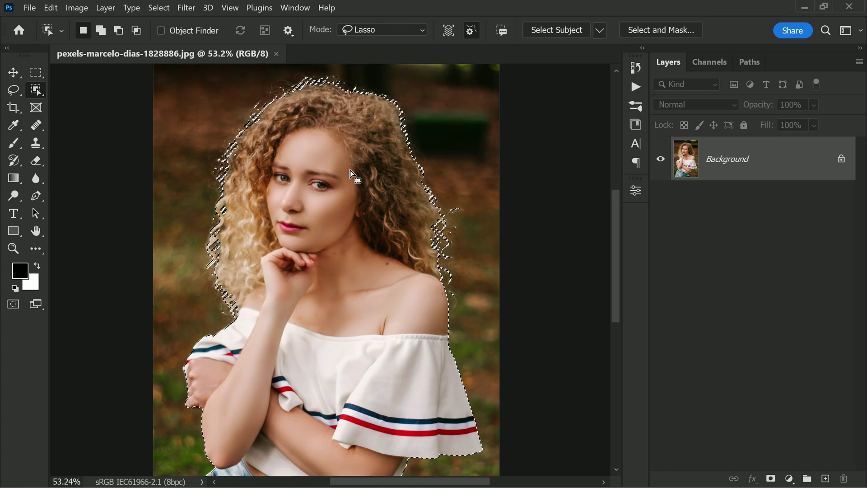
scroll(479, 132, "down", 2)
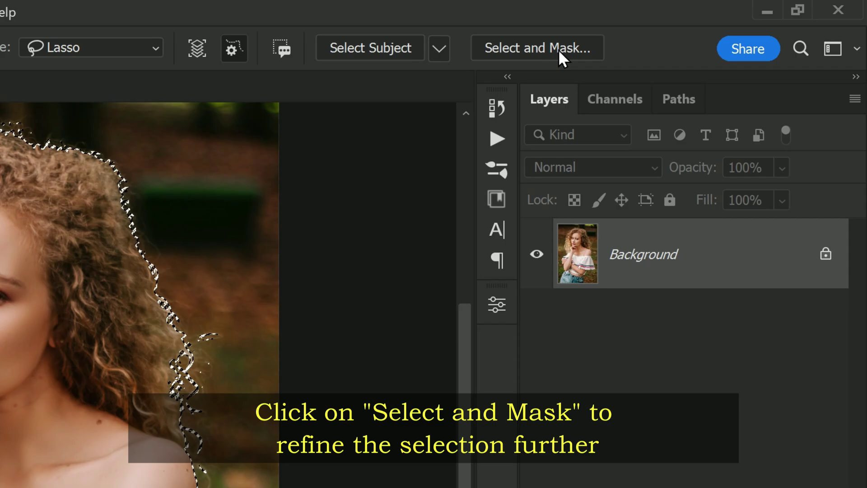
Step: Open Select and Mask with the Overlay view and Show Edge enabled
left_click(558, 49)
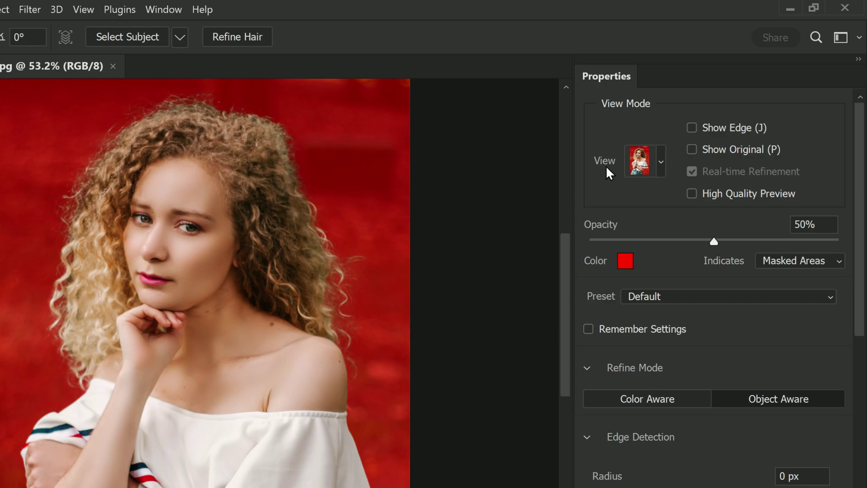
left_click(662, 166)
left_click(637, 204)
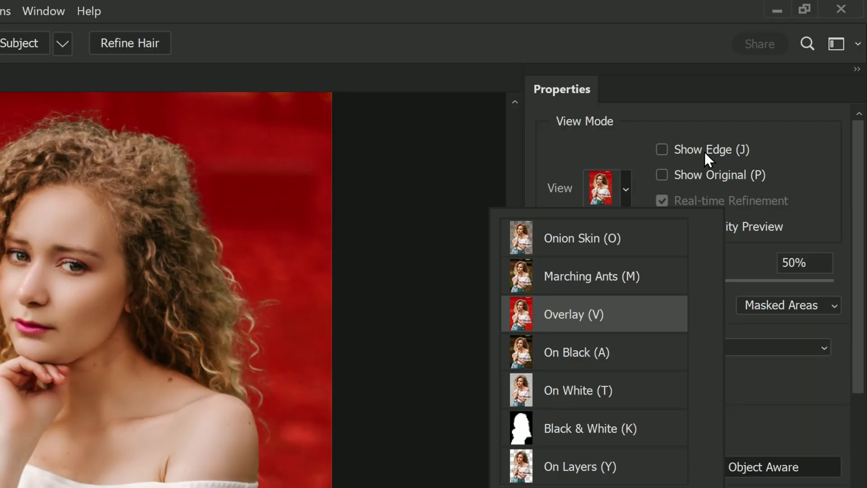
left_click(755, 105)
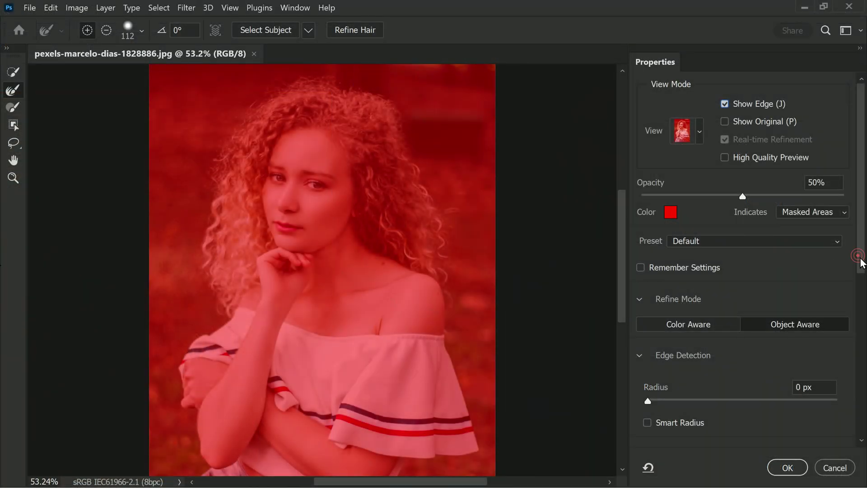
Step: Set the Edge Detection Radius to 8 px in the Properties panel
left_click_drag(862, 262, 862, 305)
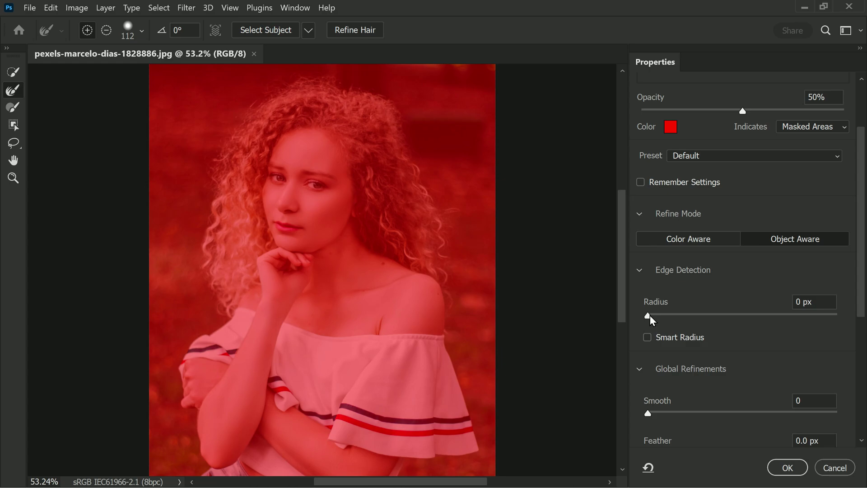
left_click_drag(657, 316, 714, 316)
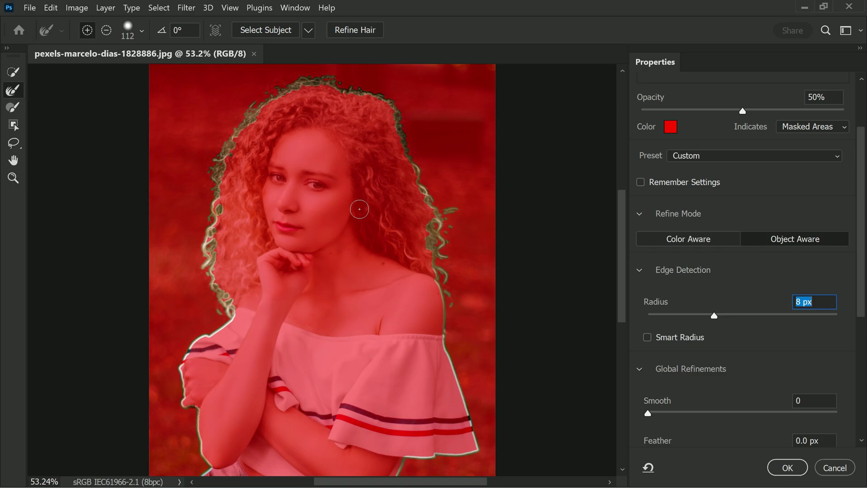
left_click_drag(710, 317, 724, 314)
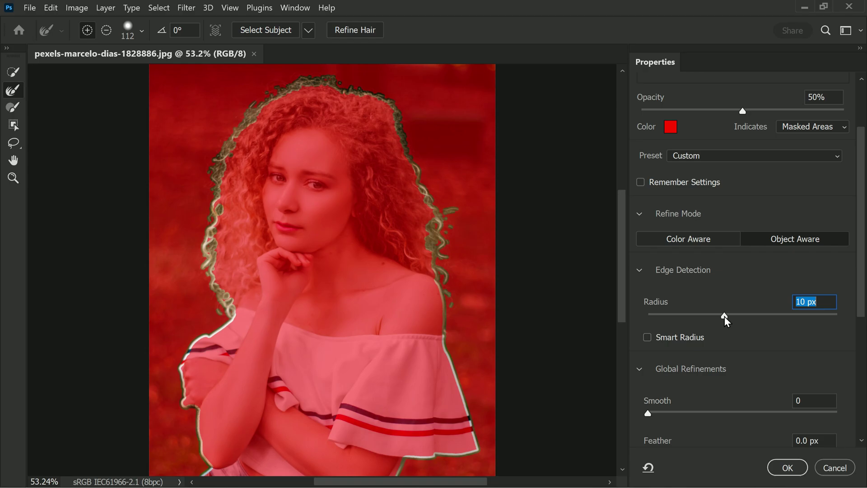
left_click_drag(724, 316, 713, 315)
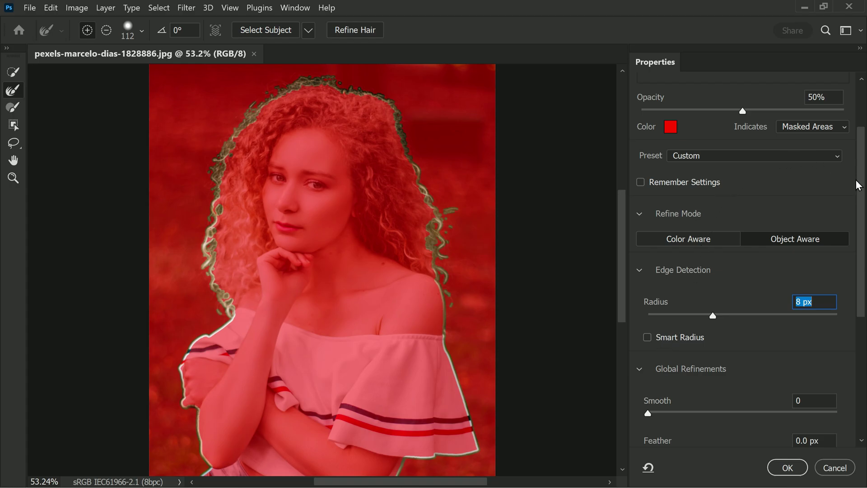
left_click_drag(860, 186, 848, 133)
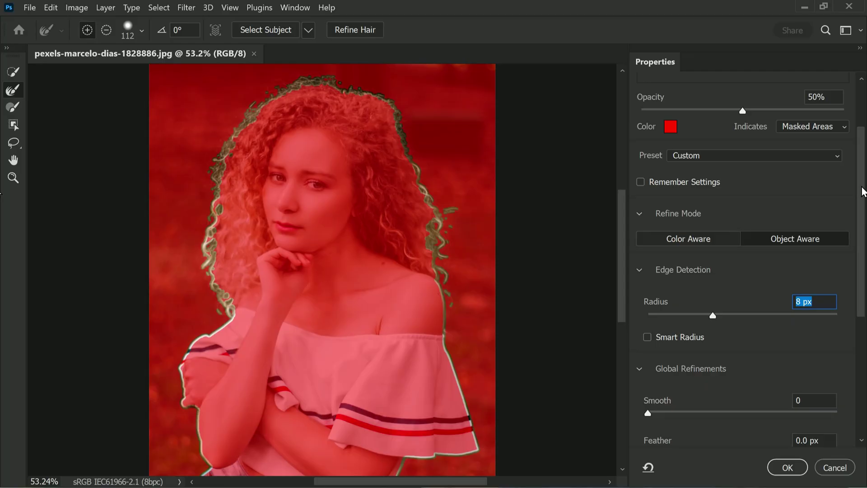
left_click_drag(862, 192, 849, 138)
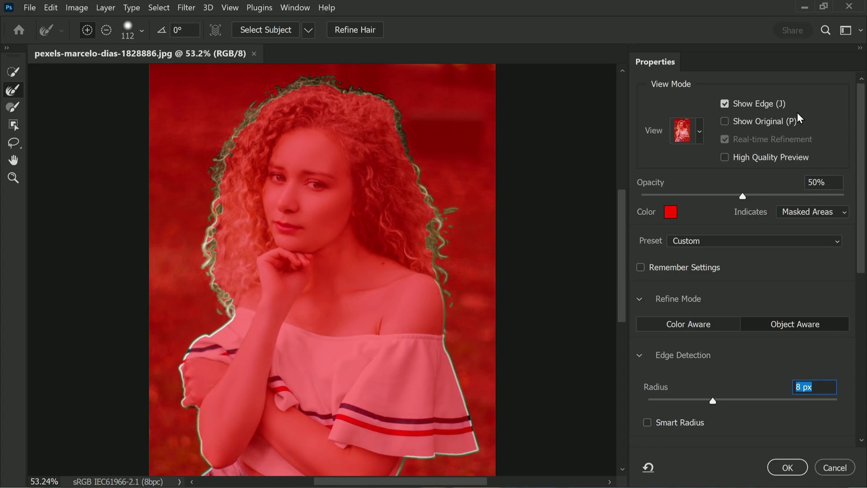
Step: Turn off Show Edge and set the Refine Edge Brush size to 148 px
left_click(770, 107)
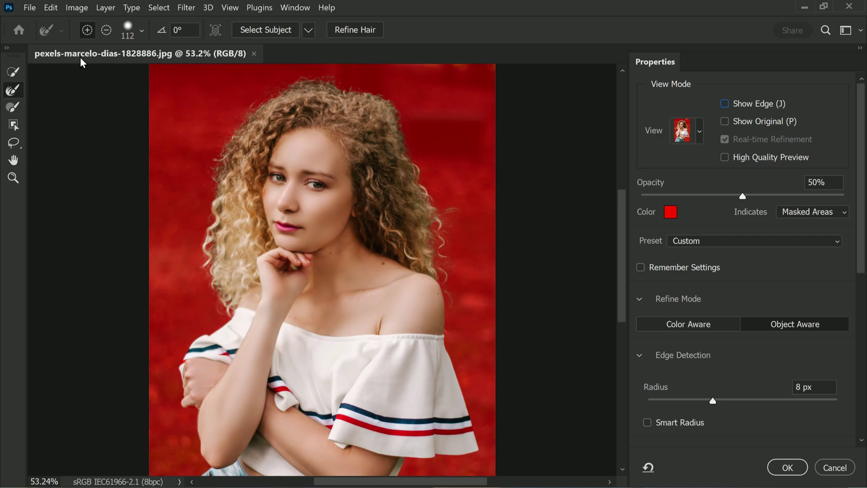
left_click(141, 31)
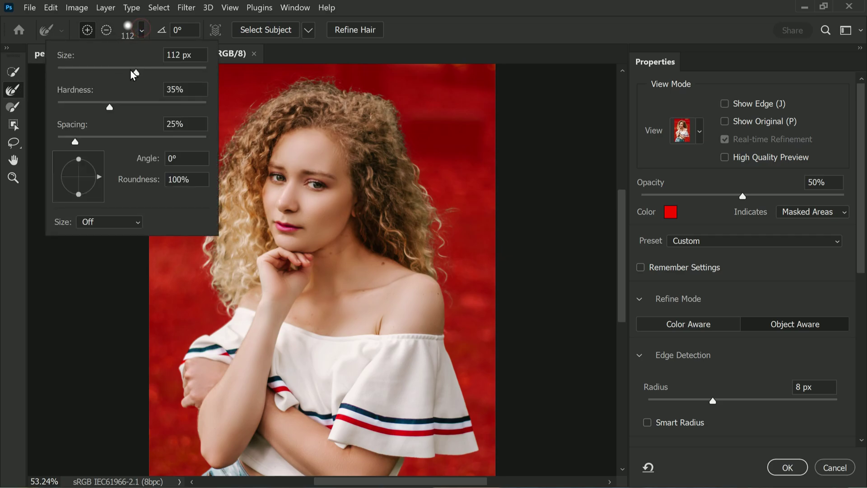
left_click_drag(151, 69, 151, 69)
left_click(206, 282)
Step: Paint the hair edge down toward her right shoulder to include loose strands
mouse_move(207, 282)
left_mouse_down()
mouse_move(220, 311)
mouse_move(199, 264)
mouse_move(203, 224)
mouse_move(225, 194)
mouse_move(209, 200)
mouse_move(207, 185)
mouse_move(230, 112)
mouse_move(276, 75)
mouse_move(306, 75)
mouse_move(268, 82)
mouse_move(340, 81)
mouse_move(333, 79)
mouse_move(397, 115)
mouse_move(435, 202)
mouse_move(456, 215)
mouse_move(446, 224)
mouse_move(445, 264)
mouse_move(457, 332)
left_mouse_up()
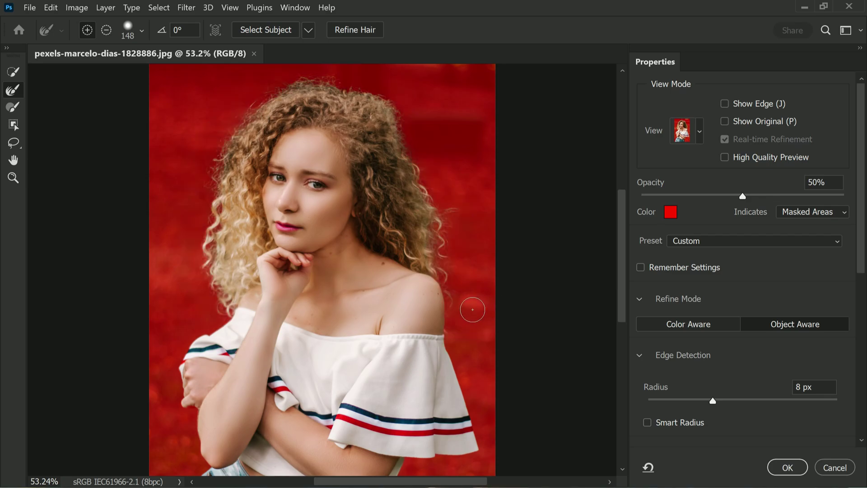
scroll(443, 219, "down", 2)
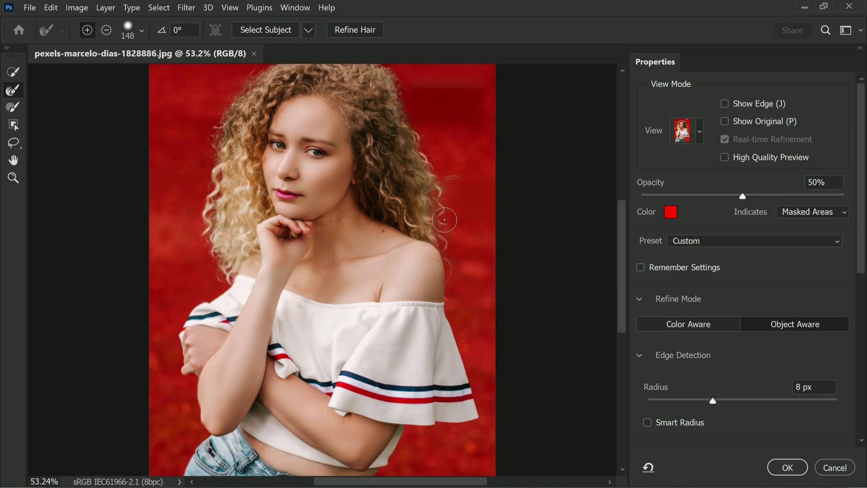
scroll(445, 220, "down", 3)
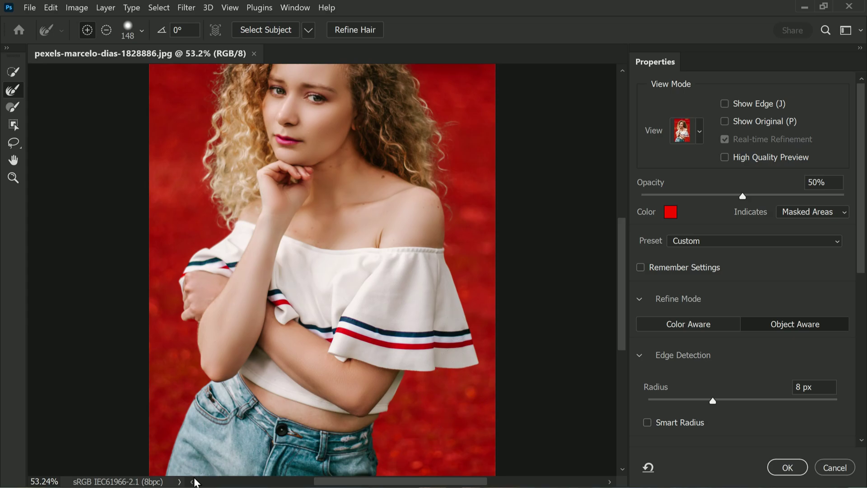
scroll(198, 205, "up", 2)
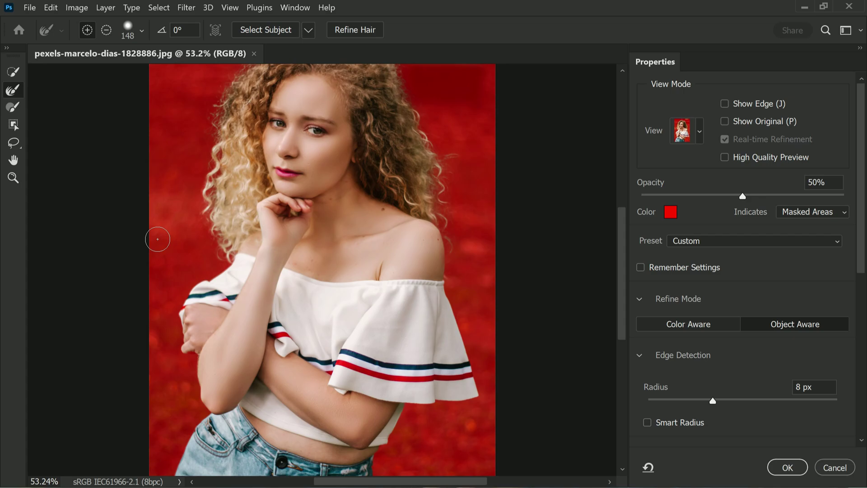
scroll(161, 238, "up", 4)
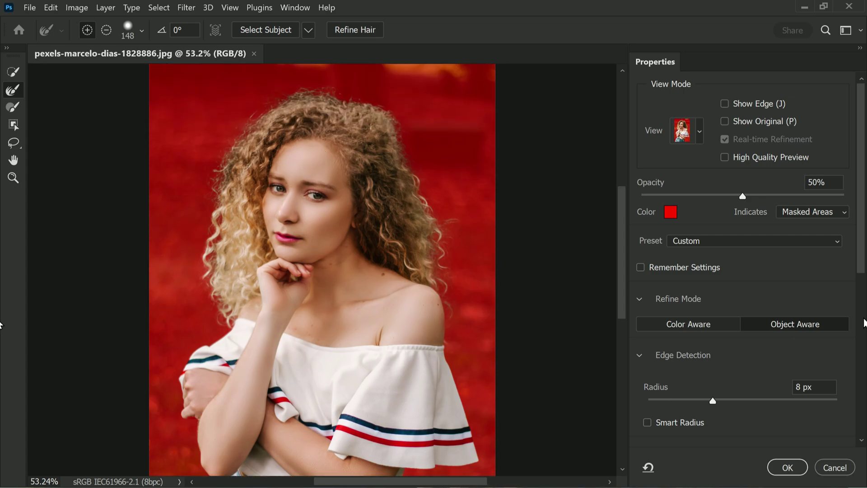
scroll(863, 283, "down", 7)
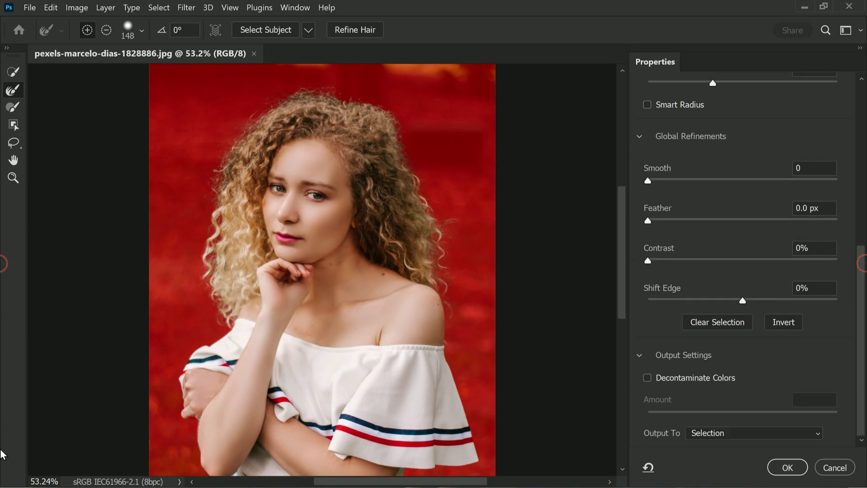
Step: Output the refined selection to a New Layer and apply it
left_click(794, 430)
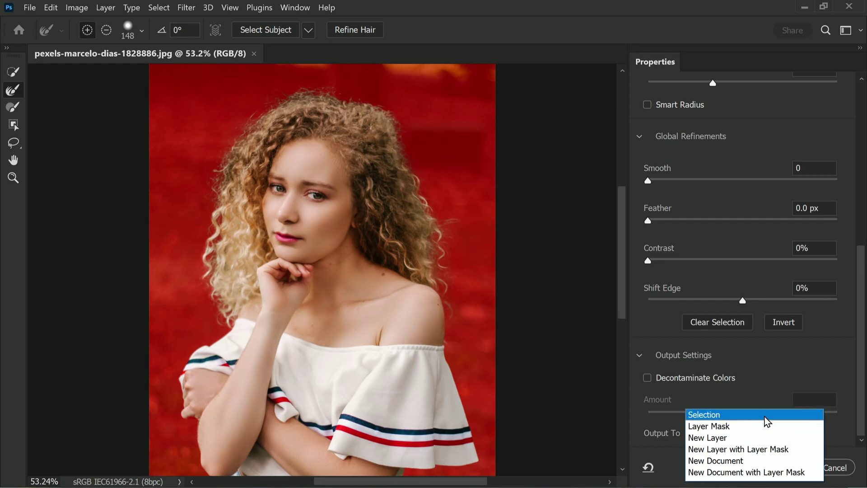
left_click(750, 435)
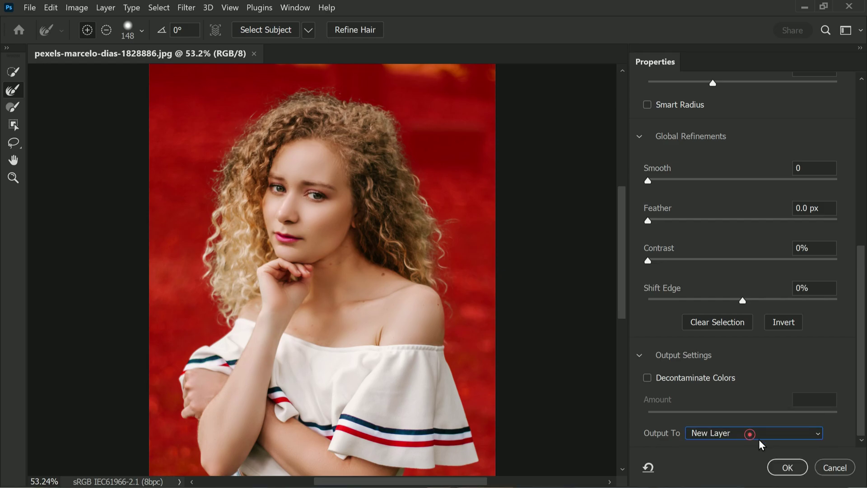
left_click(788, 468)
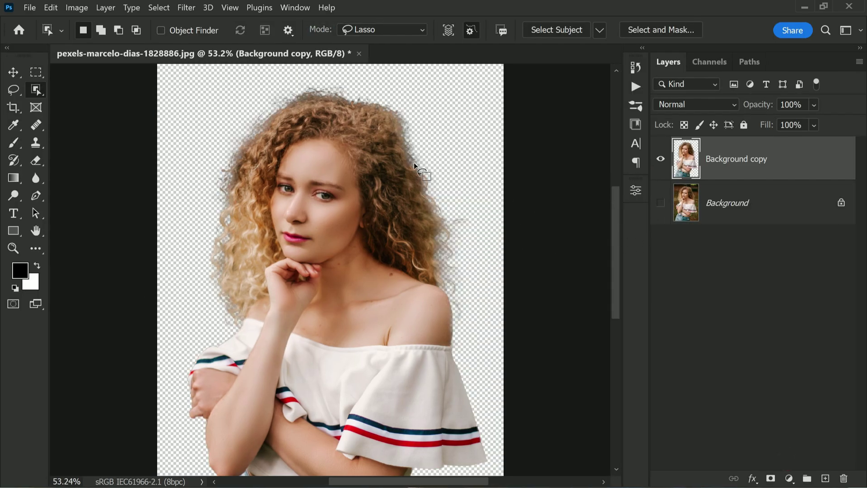
Step: Select the Background layer and add a Solid Color fill layer
scroll(361, 167, "down", 1)
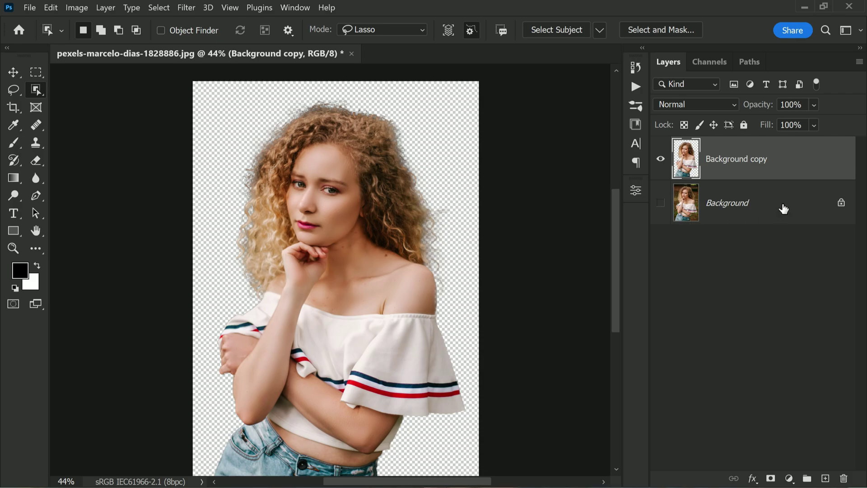
left_click(754, 208)
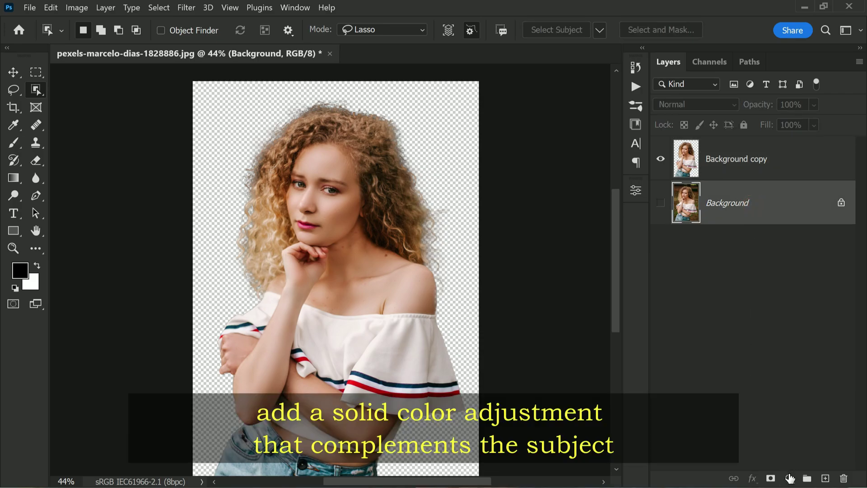
left_click(789, 478)
left_click(785, 237)
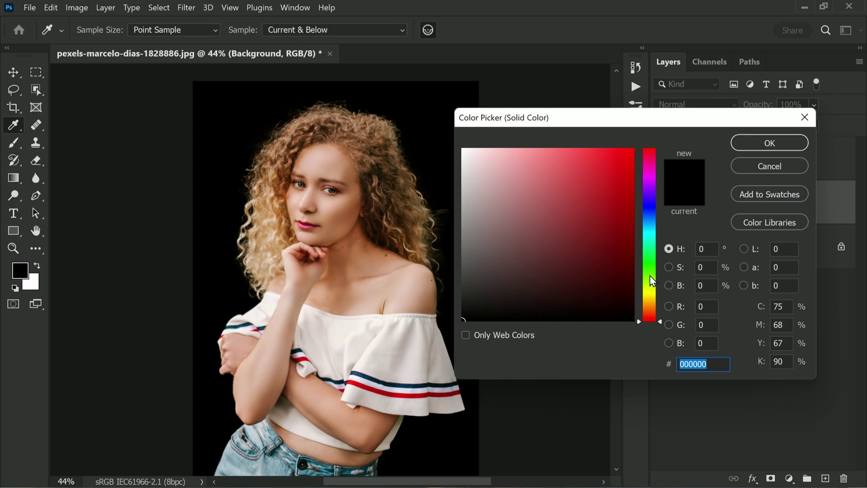
Step: Choose dark magenta hex 450223 in the Color Picker and confirm it
left_click(628, 286)
left_click_drag(627, 277, 629, 274)
left_click_drag(647, 163, 651, 162)
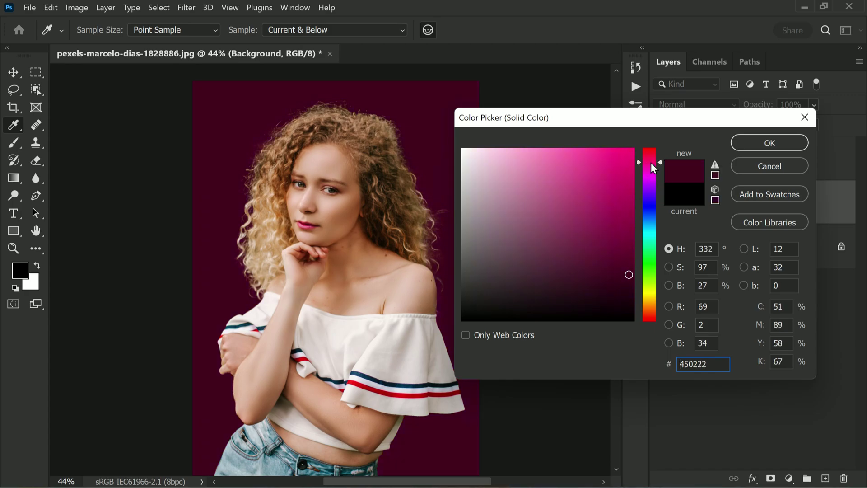
left_click(746, 138)
key("w")
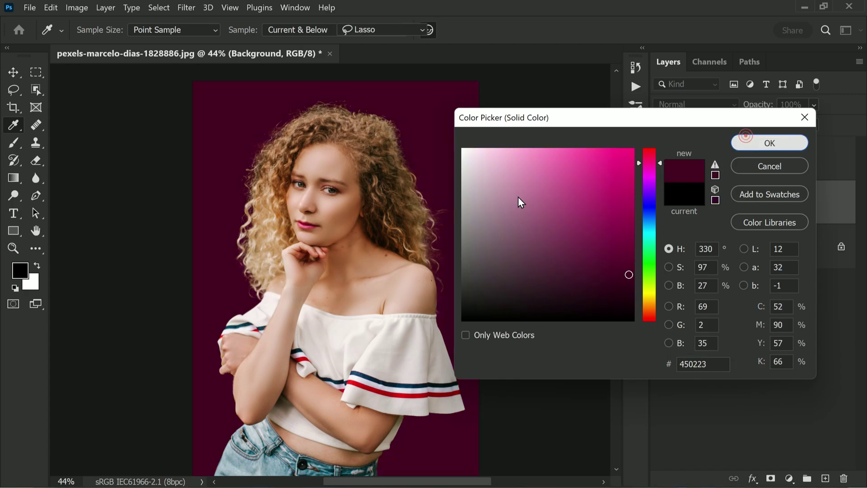
scroll(230, 268, "down", 1)
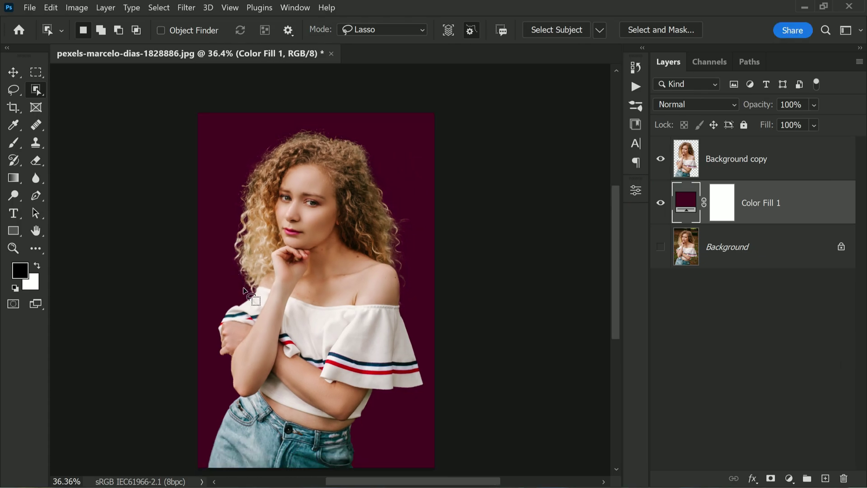
scroll(291, 256, "up", 4)
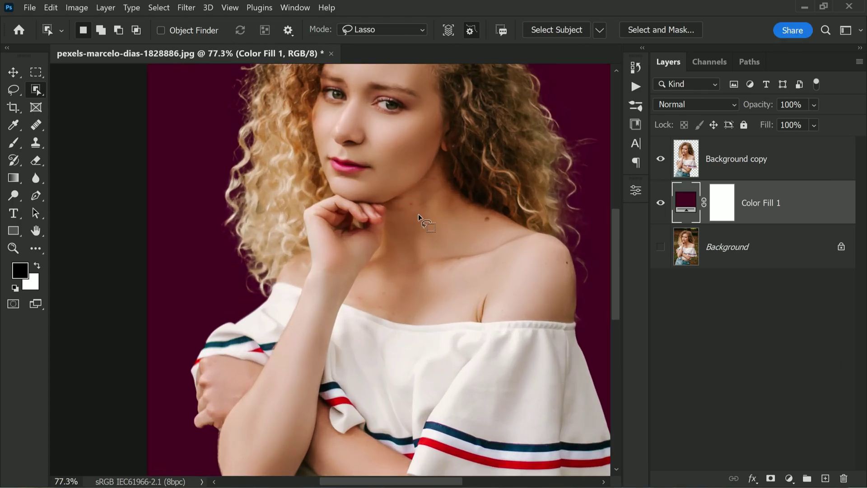
scroll(424, 219, "up", 2)
scroll(262, 298, "up", 2)
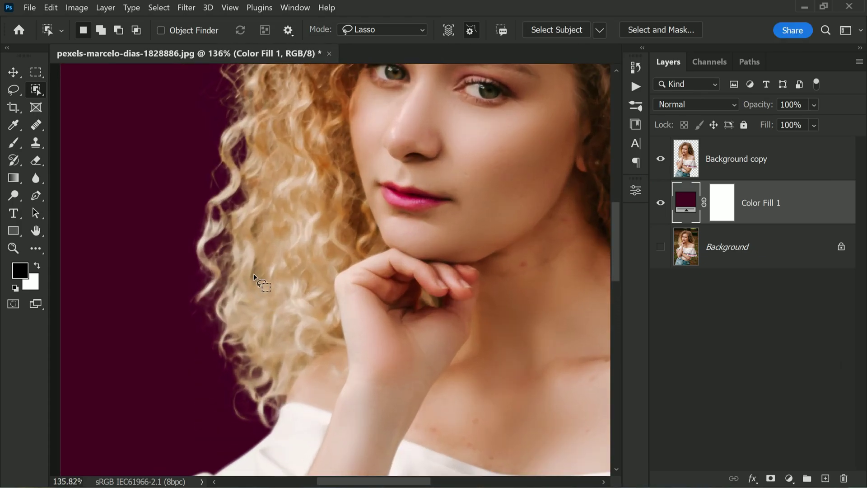
scroll(257, 225, "up", 2)
scroll(261, 245, "down", 2)
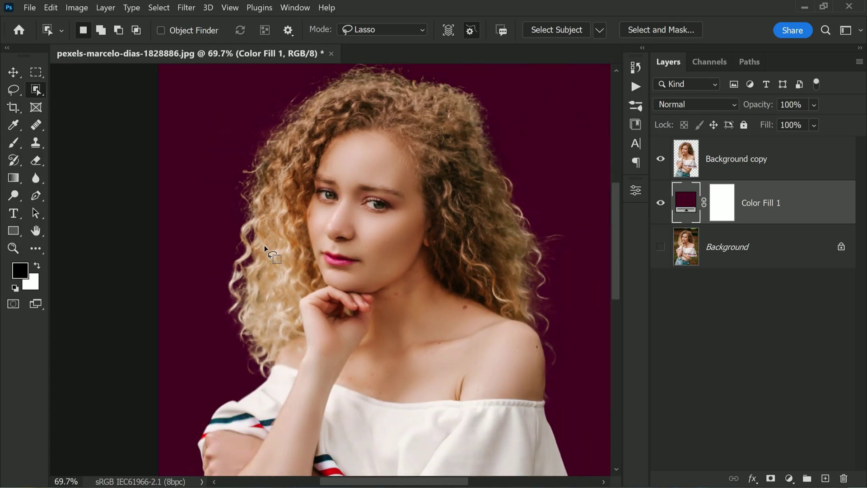
scroll(438, 90, "down", 1)
scroll(354, 97, "up", 4)
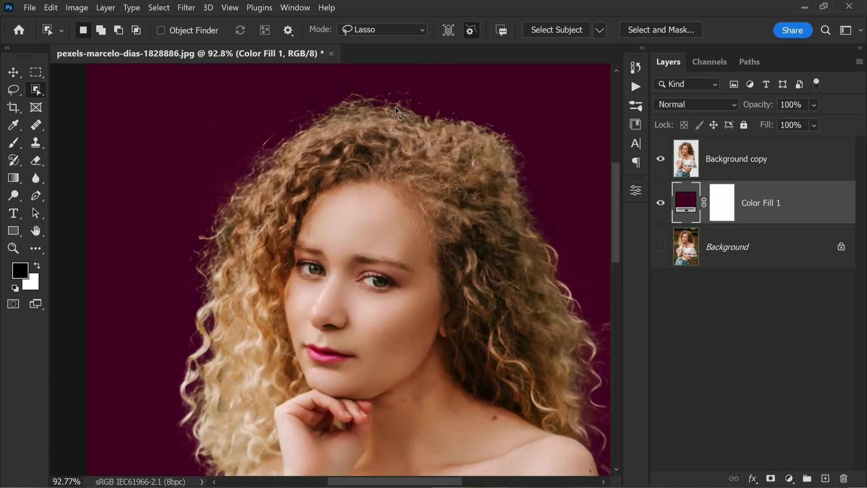
scroll(418, 158, "down", 2)
scroll(573, 288, "up", 2)
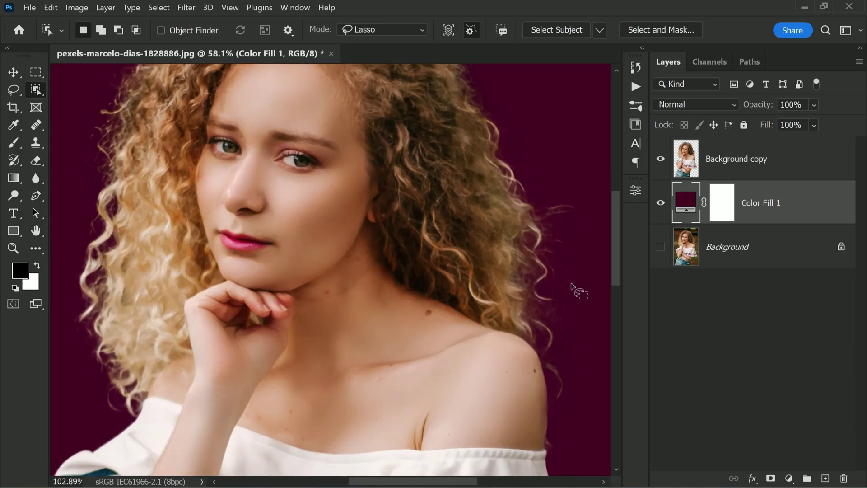
scroll(550, 239, "down", 2)
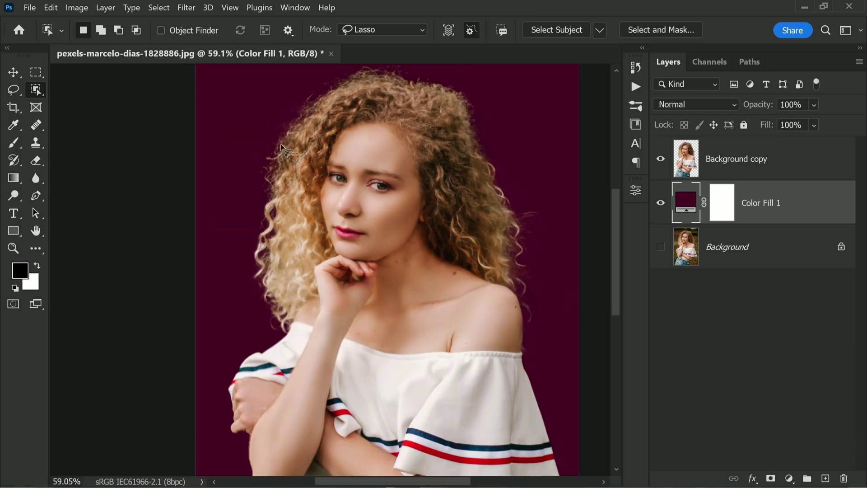
scroll(356, 107, "up", 1)
scroll(485, 225, "down", 3)
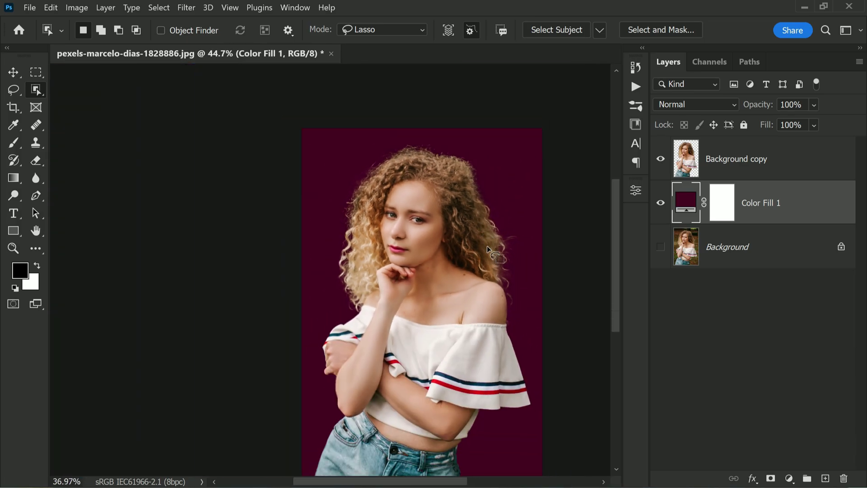
scroll(529, 280, "up", 2)
Step: Show only Background, hiding Background copy and Color Fill 1, and load the cut-out's selection
left_click(660, 246)
left_click(696, 252)
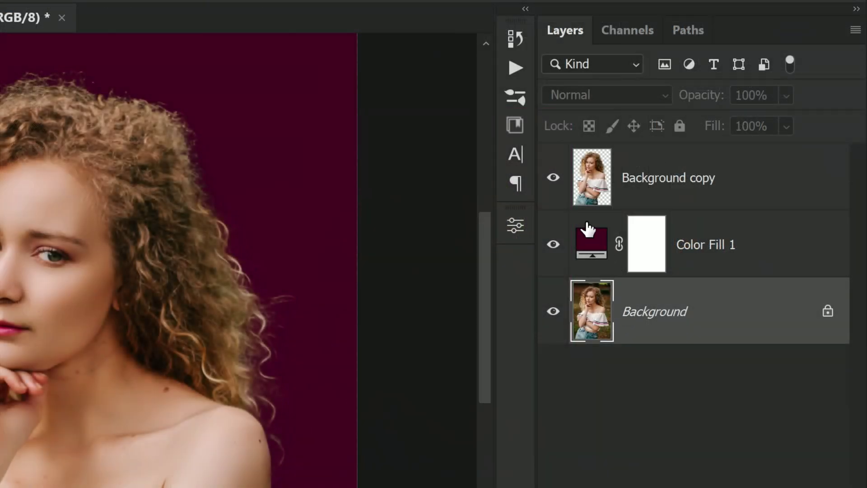
left_click(553, 177)
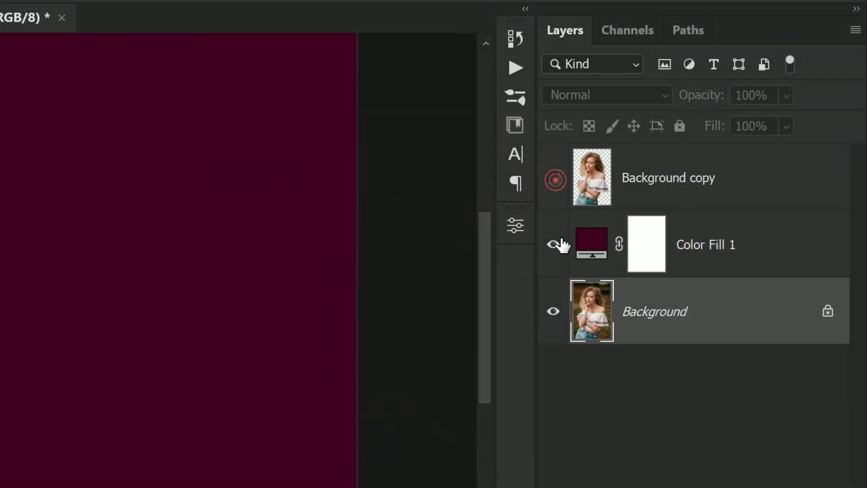
left_click(559, 248)
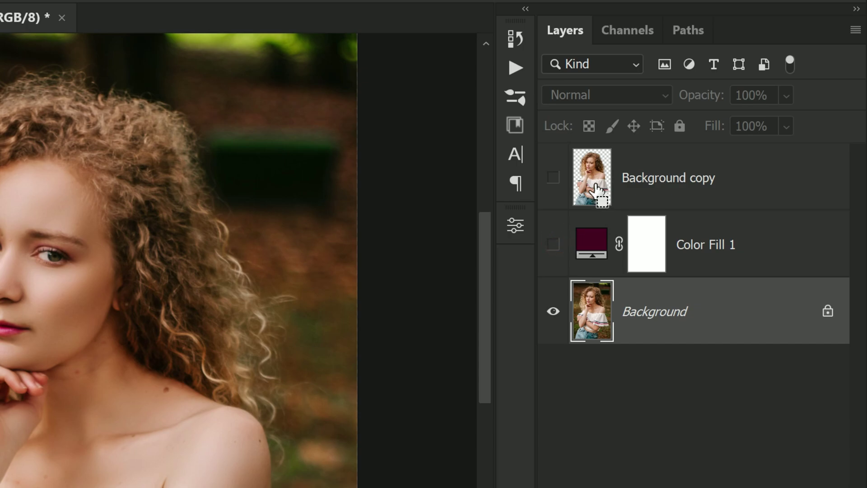
left_click(595, 187, "ctrl")
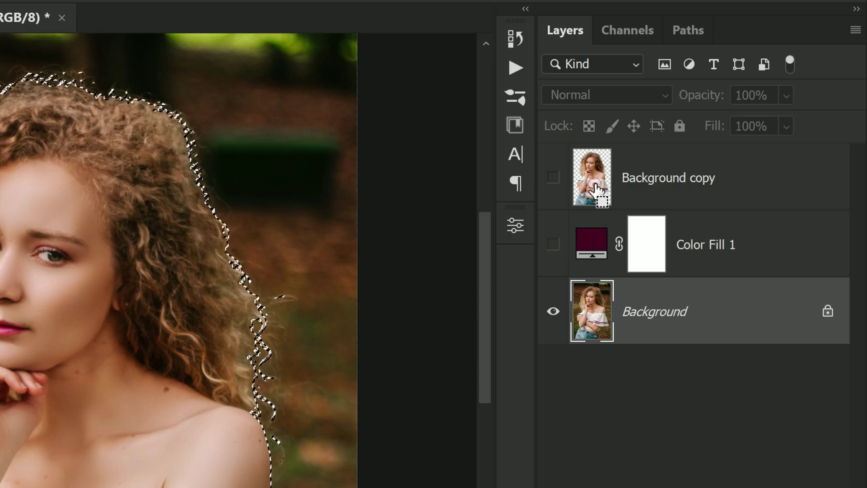
left_click(669, 316)
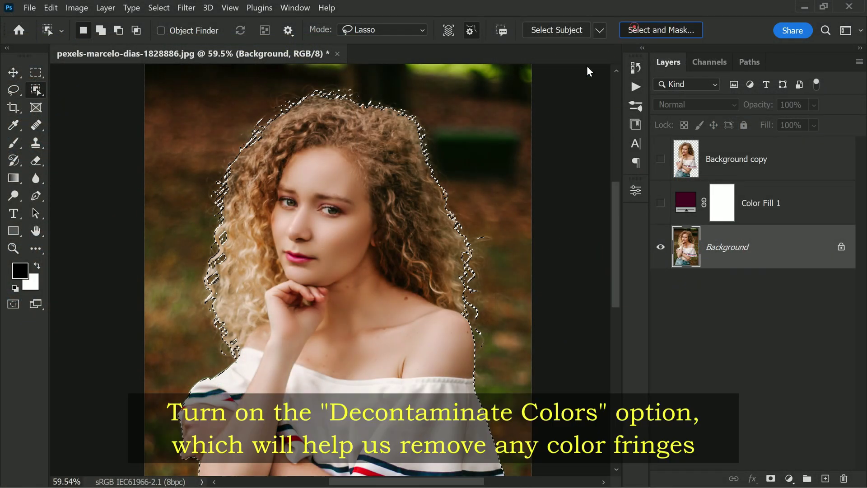
Step: In Select and Mask, enable Decontaminate Colors at 25% and output a new masked layer
left_click(634, 29)
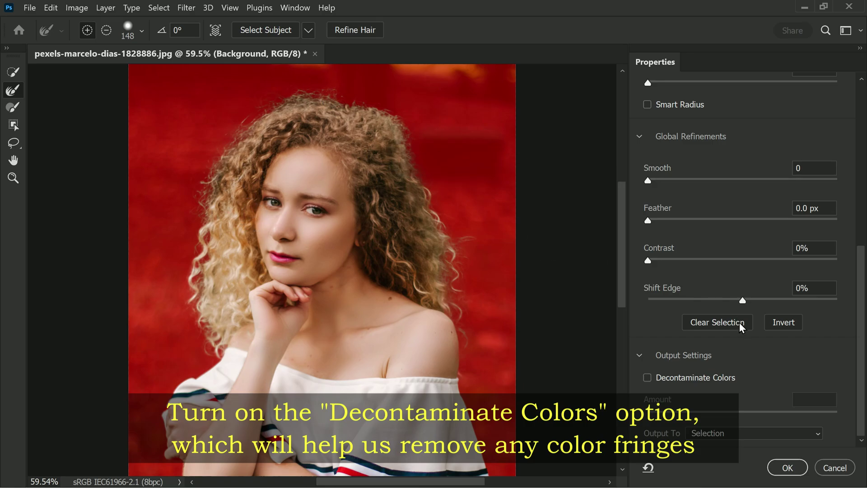
left_click(686, 382)
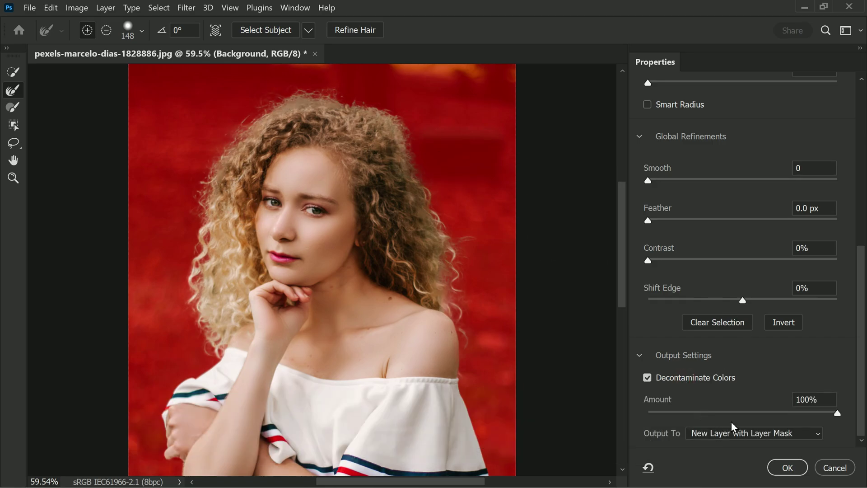
left_click(683, 411)
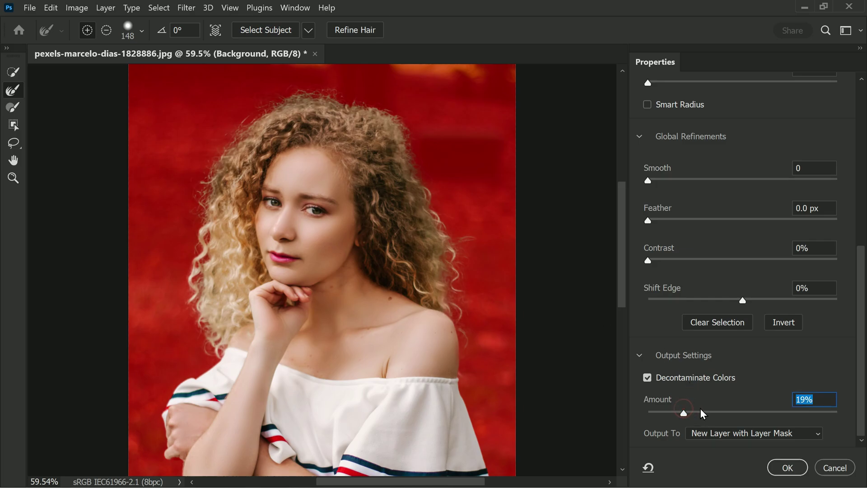
left_click_drag(684, 415, 694, 415)
left_click_drag(624, 265, 606, 257)
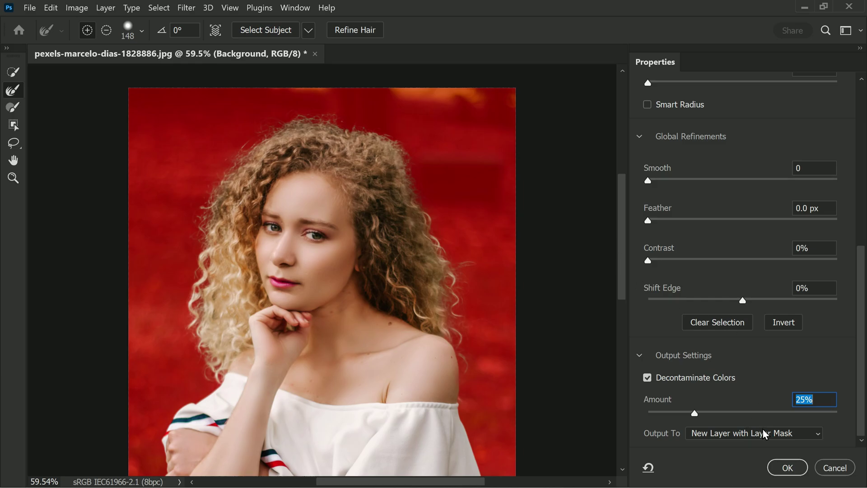
left_click(788, 468)
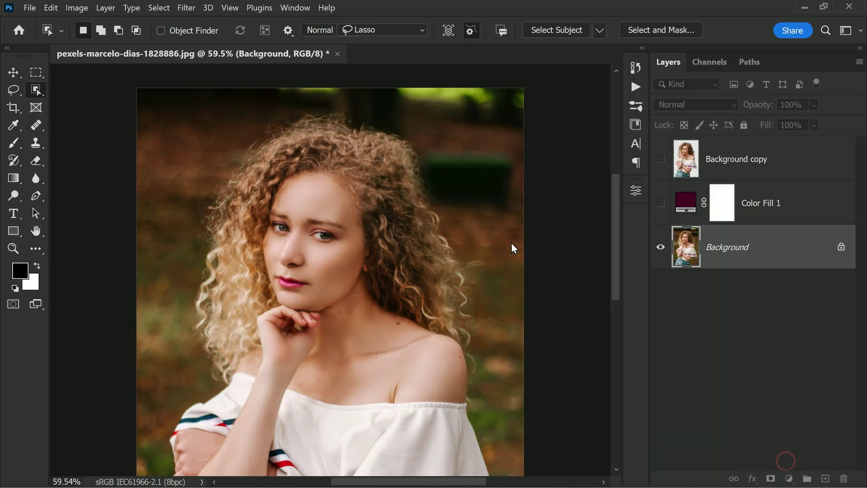
scroll(400, 150, "down", 2)
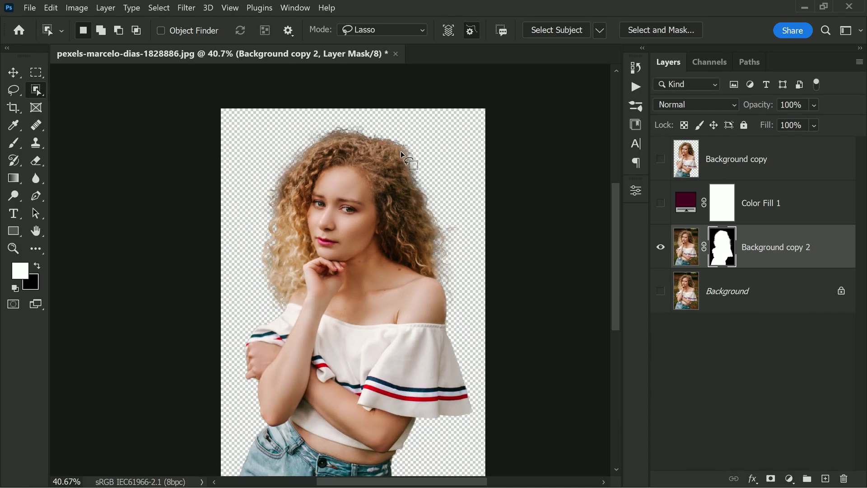
scroll(400, 151, "down", 1)
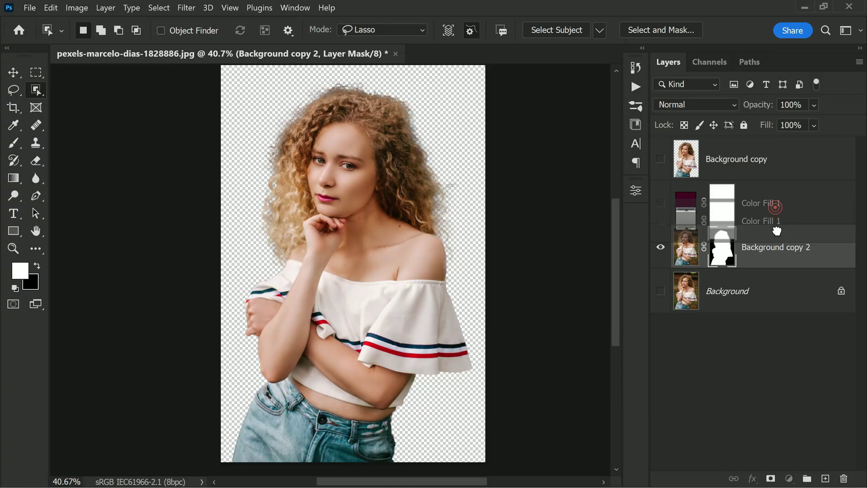
Step: Move Color Fill 1 below Background copy 2, delete Background copy, and hide the fill
left_click_drag(776, 228, 778, 271)
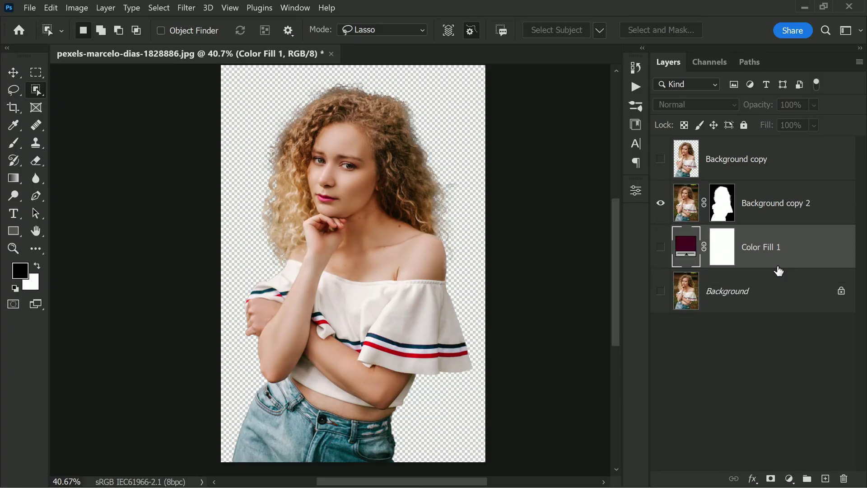
left_click(659, 251)
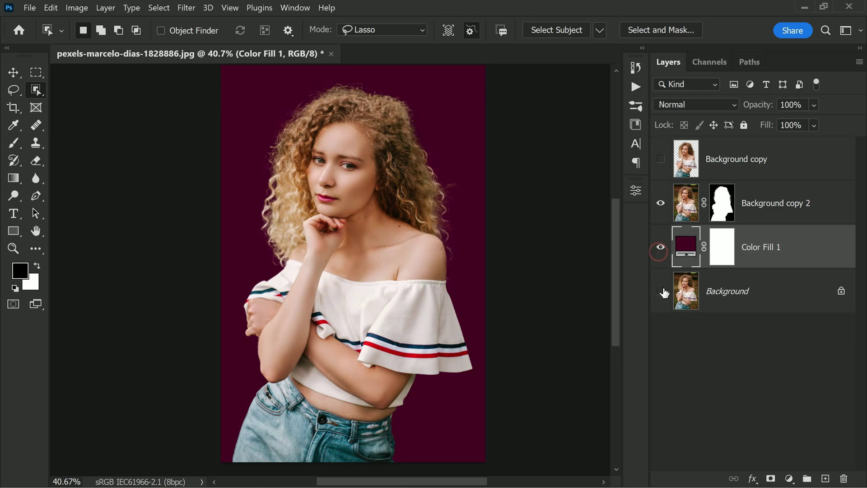
left_click_drag(767, 165, 842, 478)
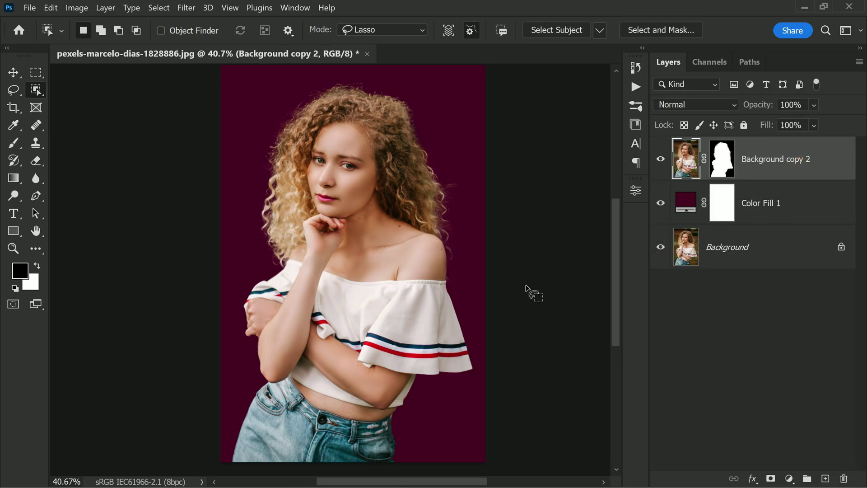
scroll(527, 290, "down", 1)
left_click(660, 202)
left_click(729, 246)
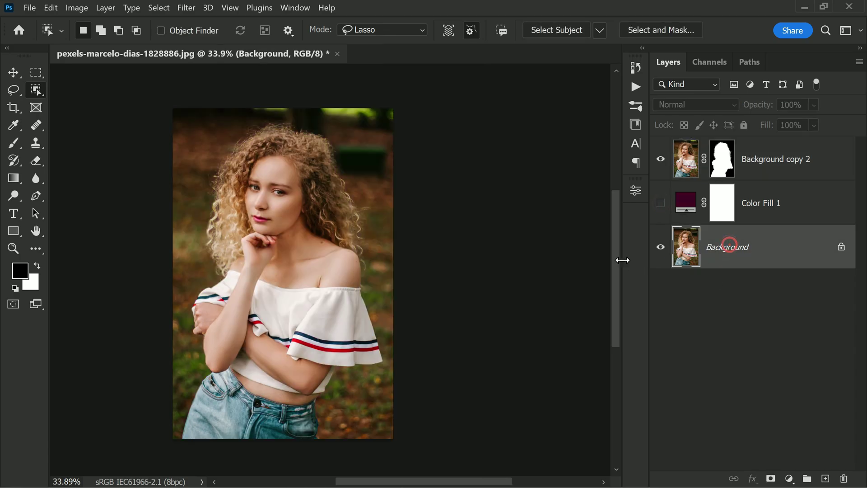
Step: Add a Gradient fill layer using Engriso 17 from PSDESIRE Exclusive Gradients
left_click(790, 476)
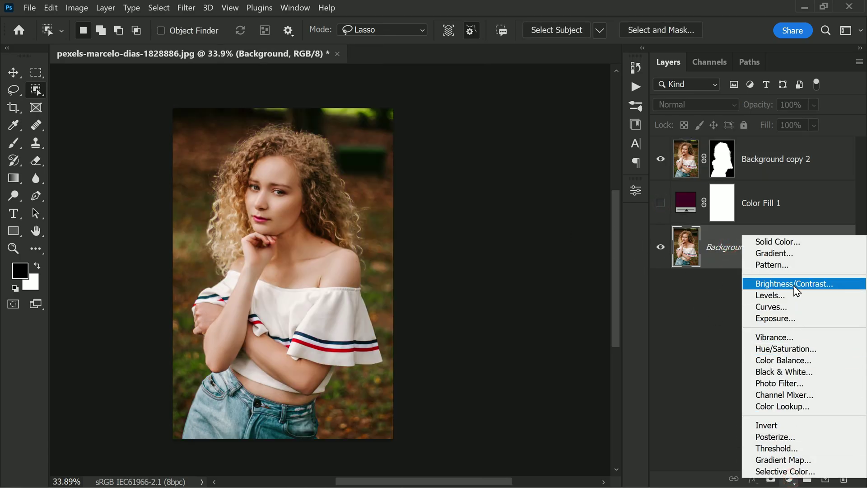
left_click(790, 255)
left_click(595, 206)
scroll(550, 189, "down", 5)
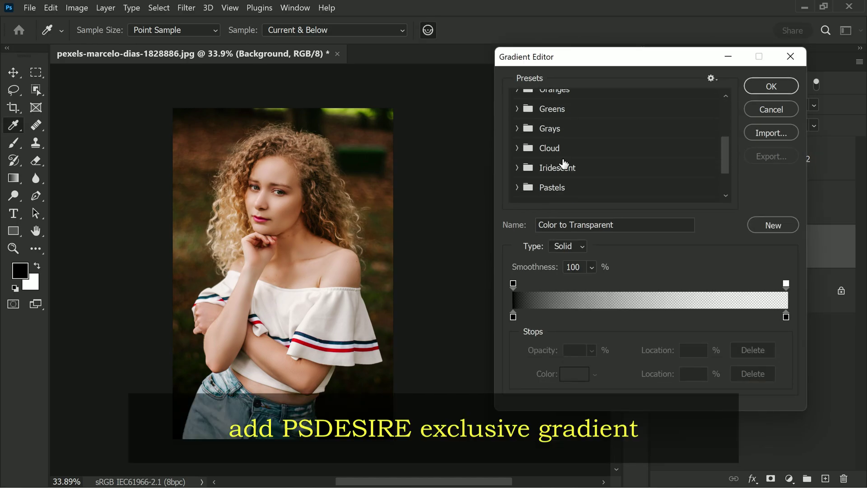
left_click(517, 195)
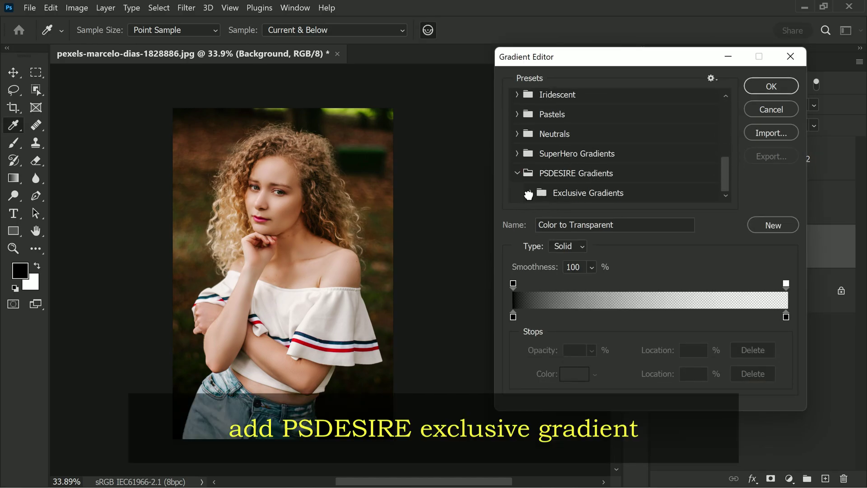
left_click(529, 192)
scroll(545, 169, "down", 1)
left_click(544, 169)
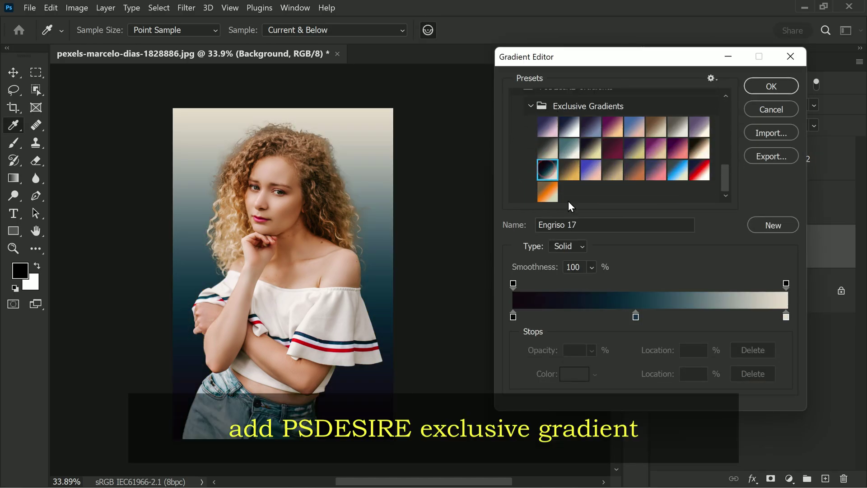
left_click(771, 86)
Step: Make the gradient Radial and reversed, centred behind her head, and confirm
left_click(594, 214)
left_click(603, 232)
left_click(571, 282)
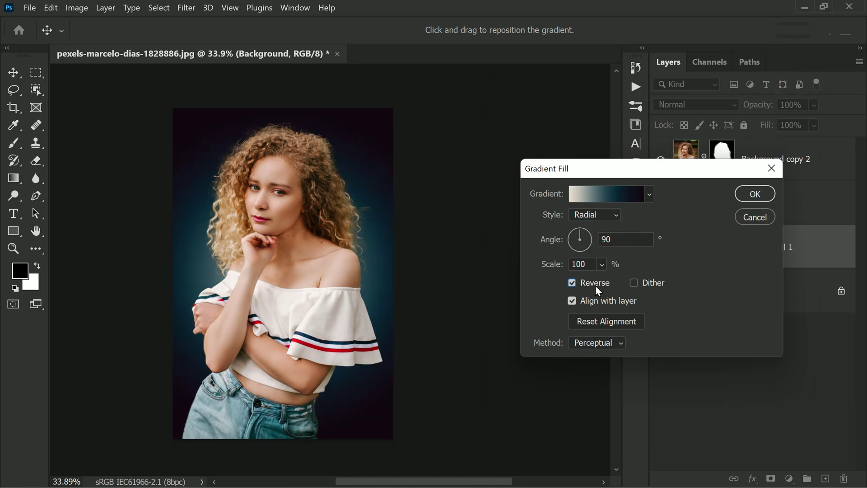
left_click_drag(360, 236, 363, 210)
left_click(752, 194)
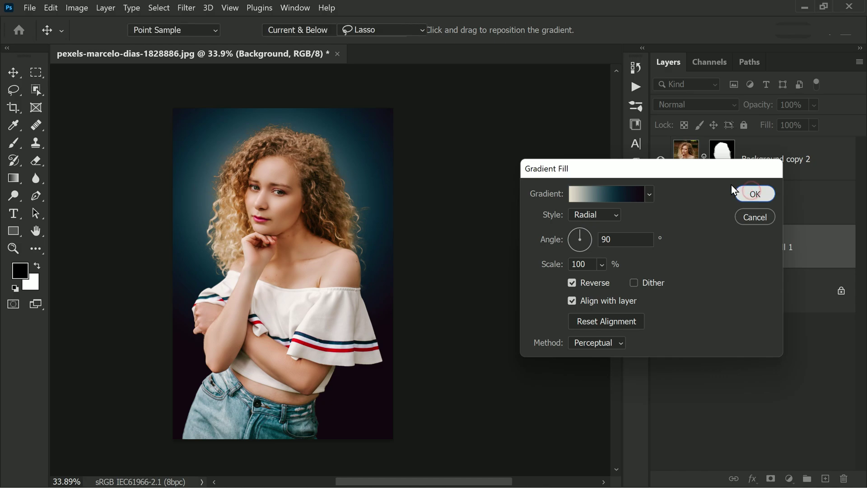
scroll(396, 207, "down", 3)
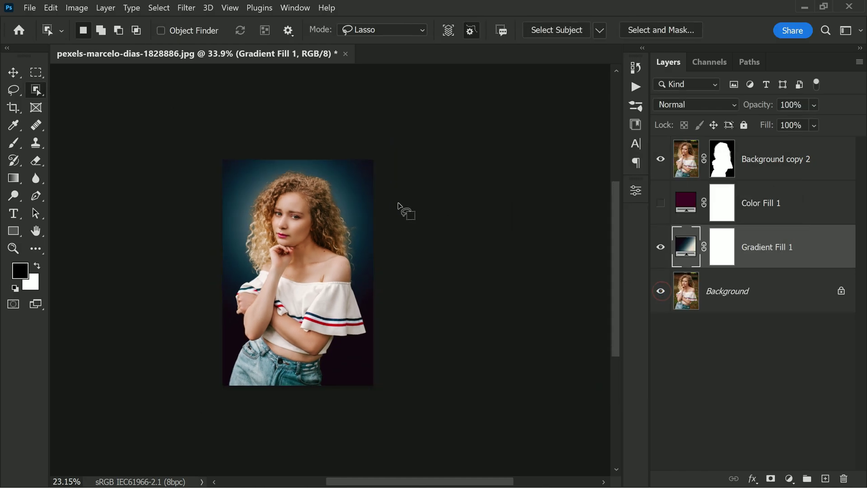